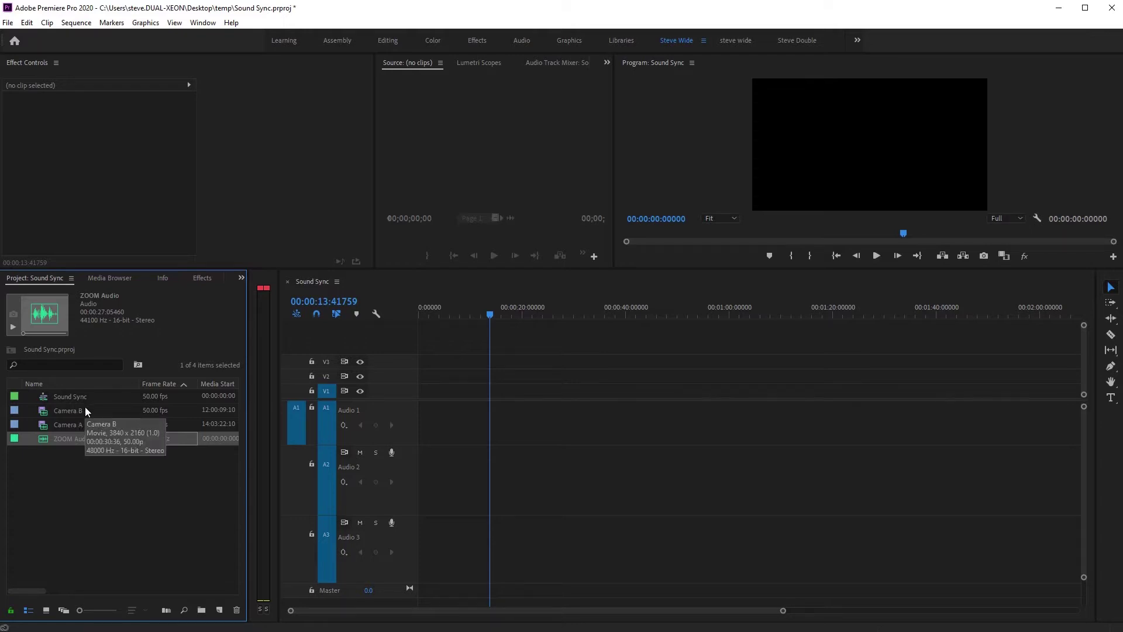
- Place the Camera A clip at the start of the timeline on V1 and Audio 1, keeping the existing sequence settings
{"action": "left_click_drag", "start_coordinate": [39, 591], "coordinate": [145, 589]}
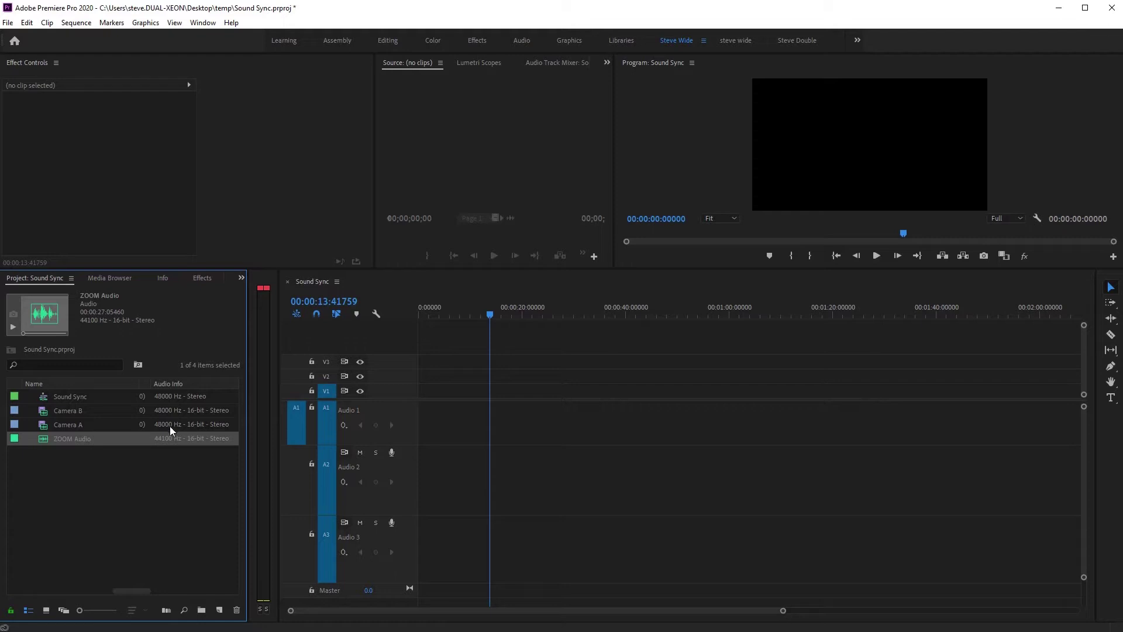
{"action": "left_click", "coordinate": [158, 518]}
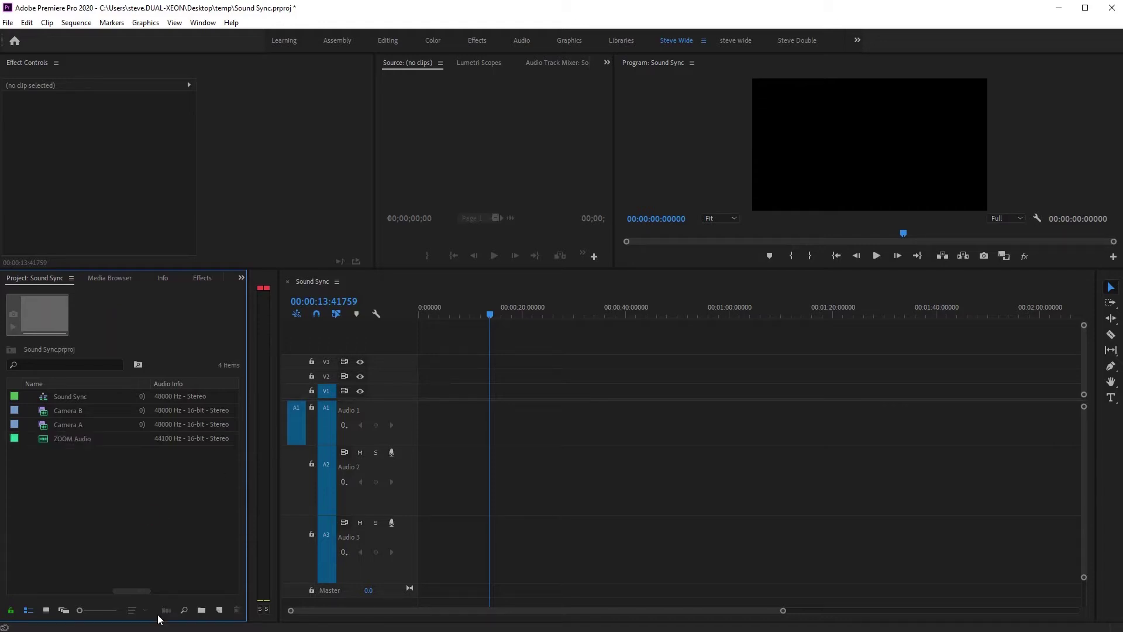
{"action": "left_click_drag", "start_coordinate": [49, 426], "coordinate": [451, 408]}
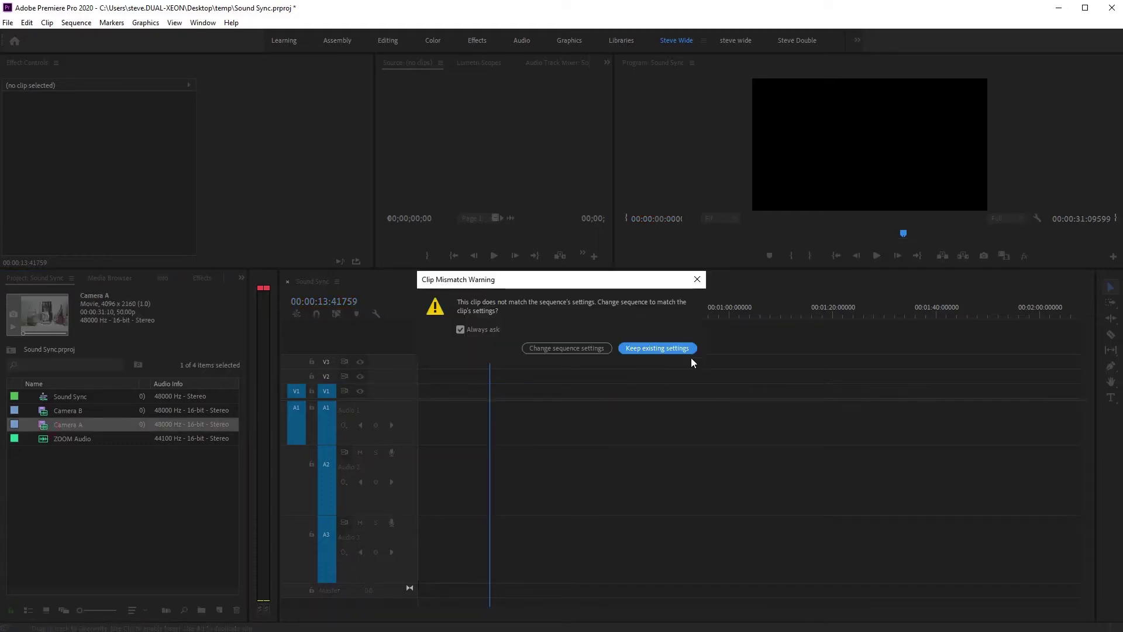
{"action": "left_click", "coordinate": [667, 348]}
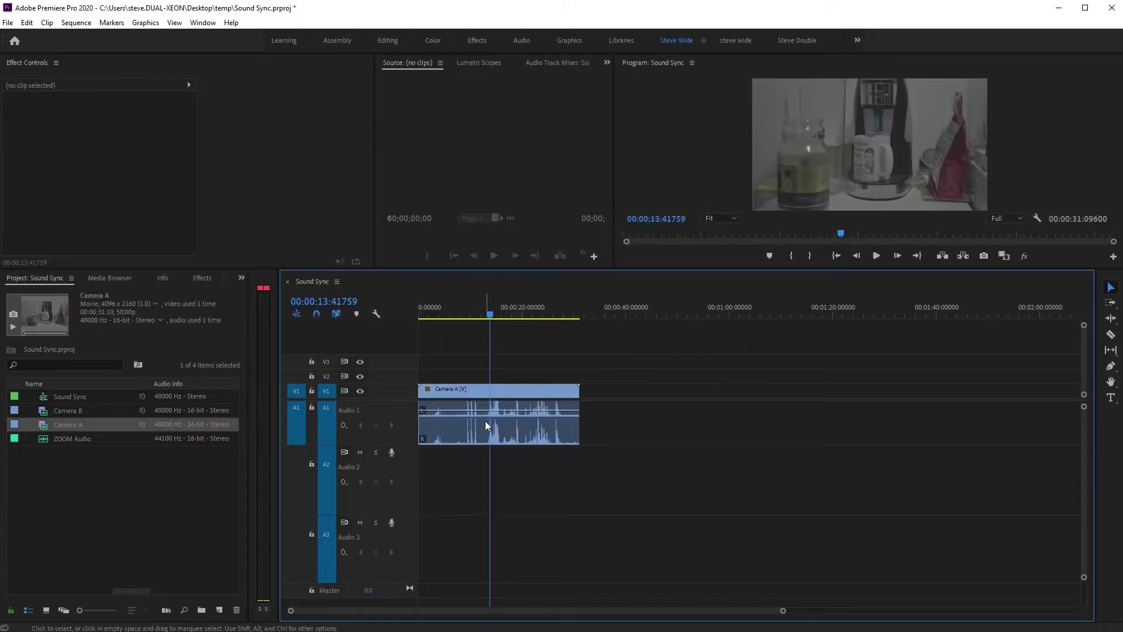
- Place the Camera B clip on V2 and Audio 2, overlapping Camera A and starting about 5 seconds into the sequence
{"action": "left_click_drag", "start_coordinate": [54, 413], "coordinate": [668, 371]}
{"action": "left_click_drag", "start_coordinate": [677, 439], "coordinate": [676, 466]}
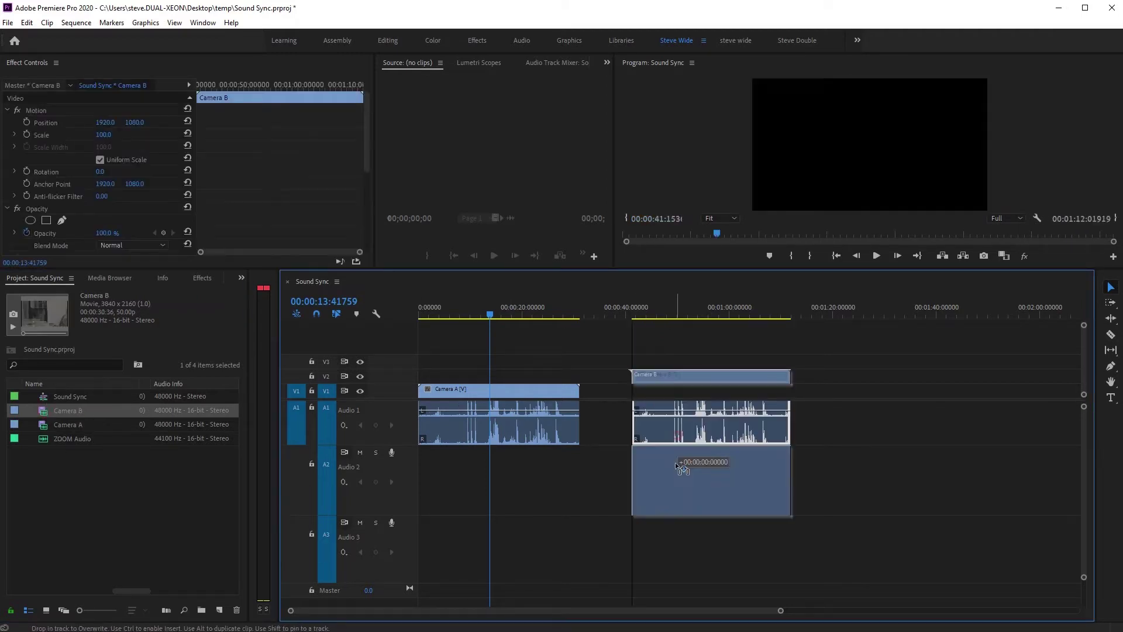
{"action": "left_click_drag", "start_coordinate": [699, 377], "coordinate": [527, 375]}
- Place ZOOM Audio on Audio 3 level with the start of Camera B, and make the Audio 1 track slightly taller
{"action": "left_click", "coordinate": [41, 440]}
{"action": "left_click_drag", "start_coordinate": [41, 440], "coordinate": [450, 540]}
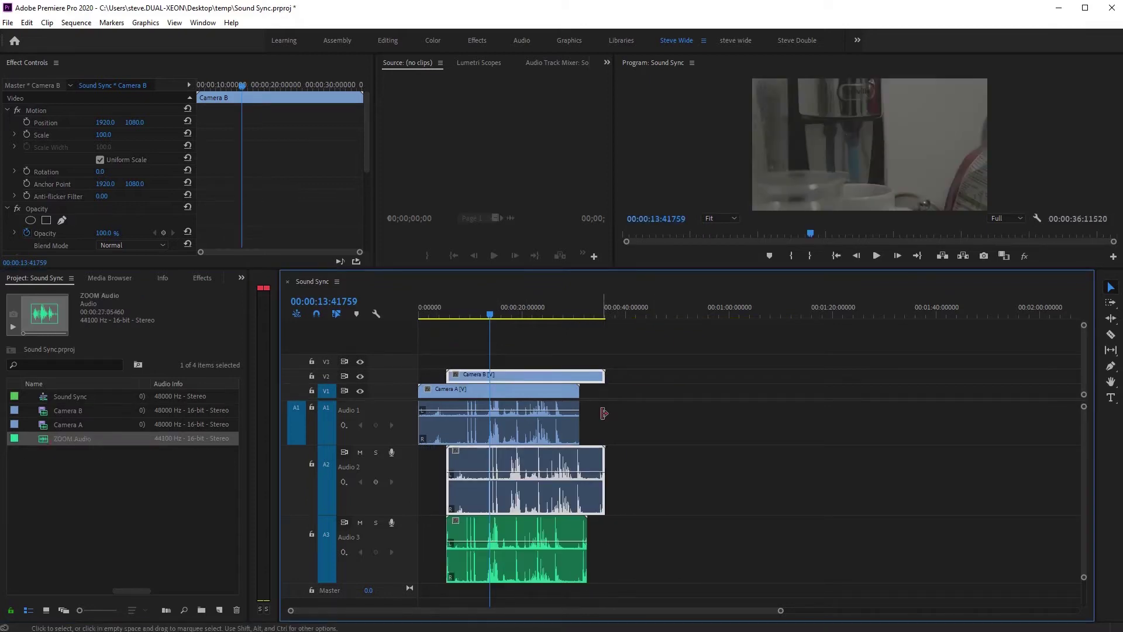
{"action": "left_click_drag", "start_coordinate": [777, 610], "coordinate": [727, 609]}
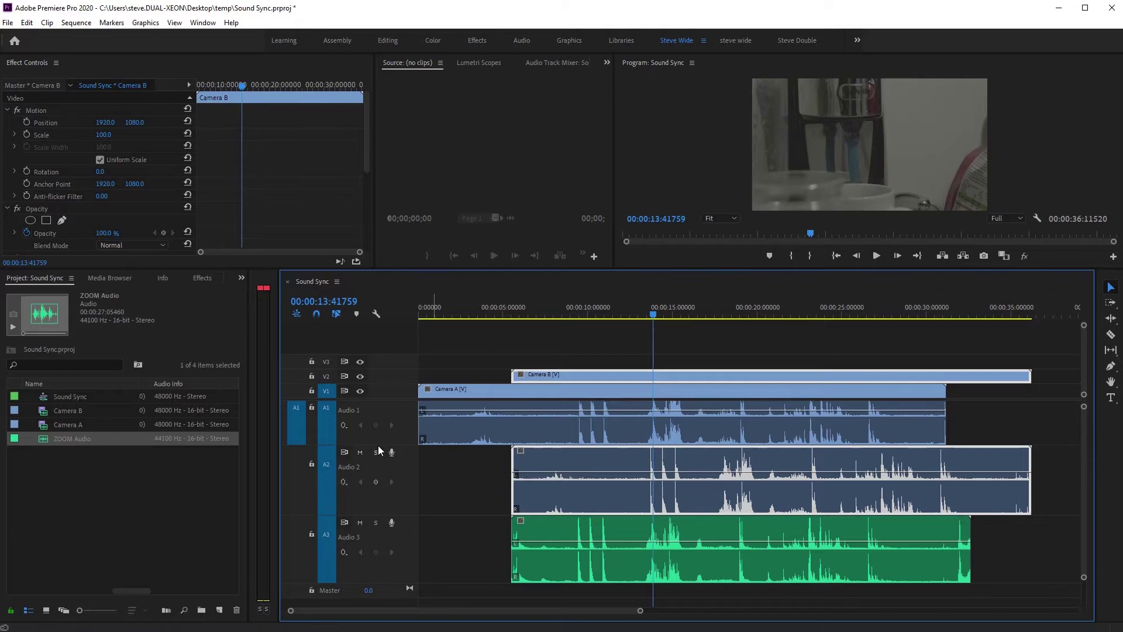
{"action": "left_click_drag", "start_coordinate": [379, 443], "coordinate": [385, 453]}
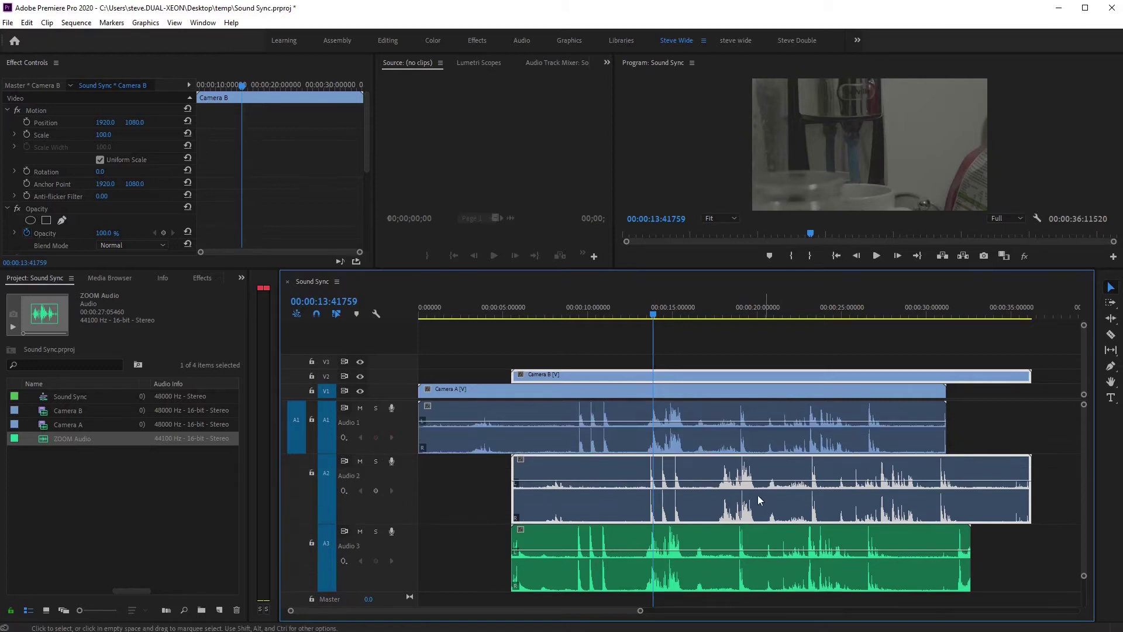
- Synchronize Camera A, Camera B and ZOOM Audio by audio, using the Mix Down track channel
{"action": "mouse_move", "coordinate": [640, 610]}
{"action": "left_mouse_down"}
{"action": "mouse_move", "coordinate": [596, 612]}
{"action": "mouse_move", "coordinate": [632, 609]}
{"action": "left_mouse_up"}
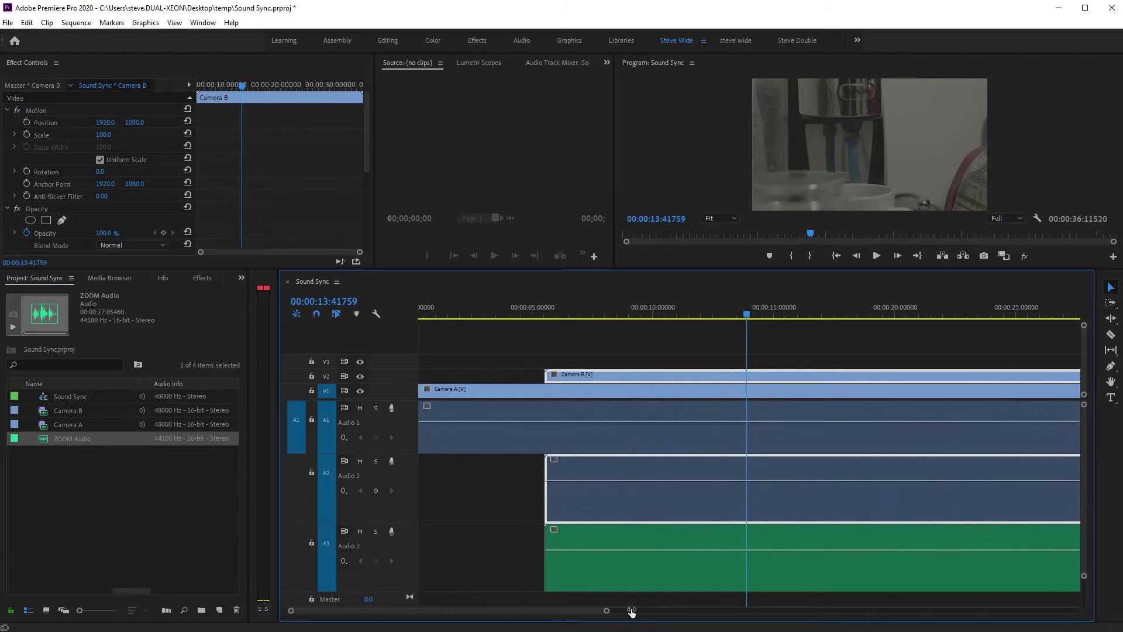
{"action": "left_click_drag", "start_coordinate": [558, 609], "coordinate": [567, 609]}
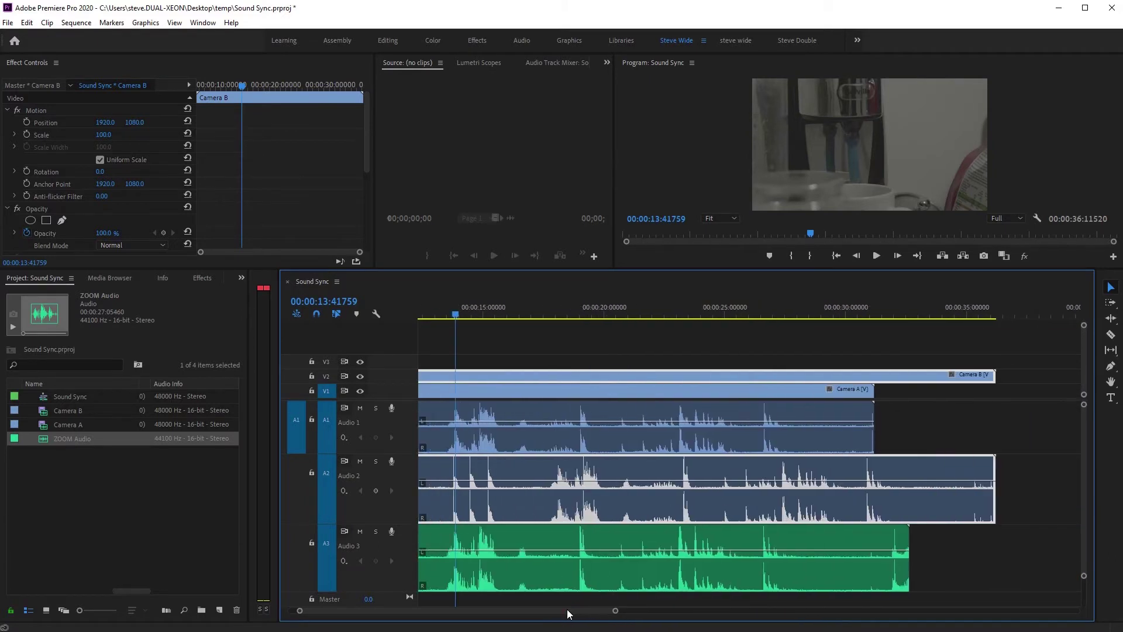
{"action": "left_click_drag", "start_coordinate": [1002, 578], "coordinate": [674, 369]}
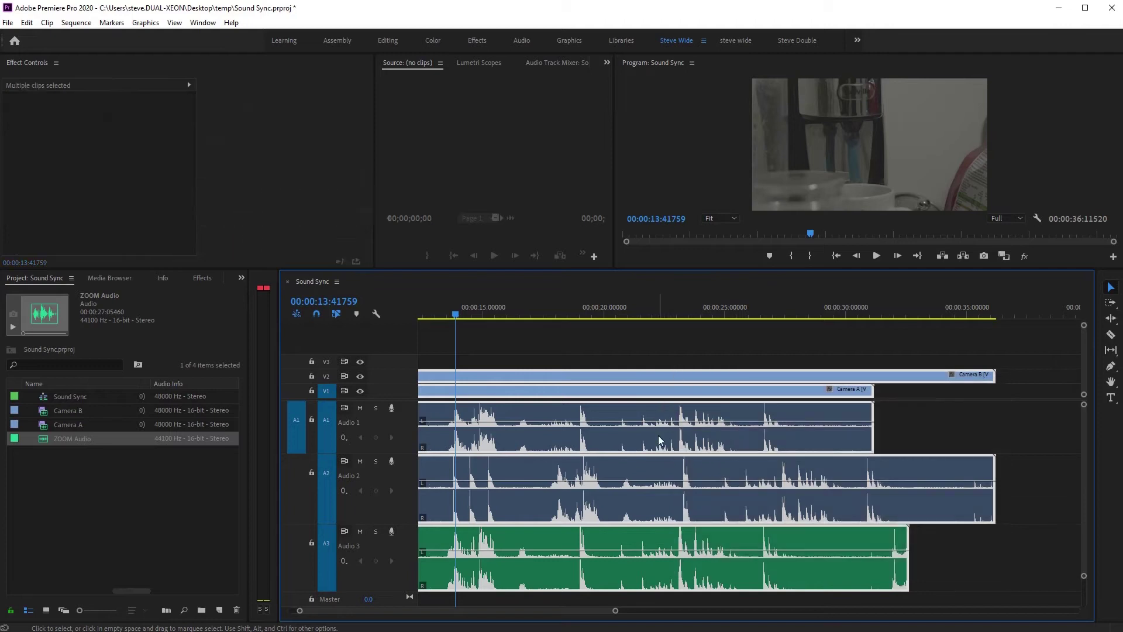
{"action": "right_click", "coordinate": [691, 469]}
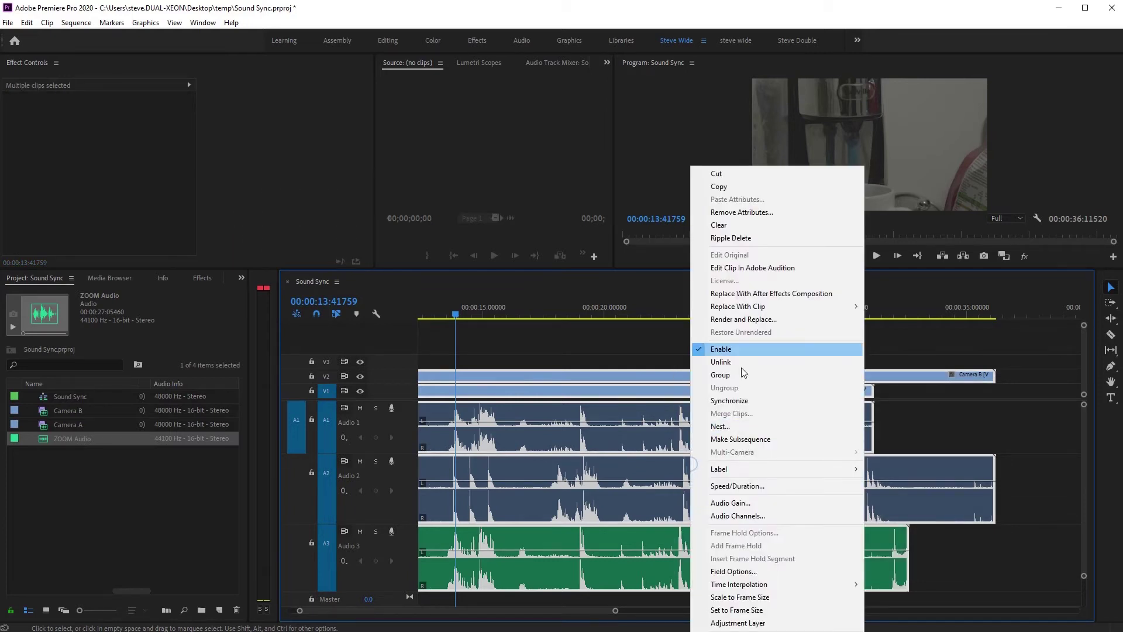
{"action": "left_click", "coordinate": [781, 404]}
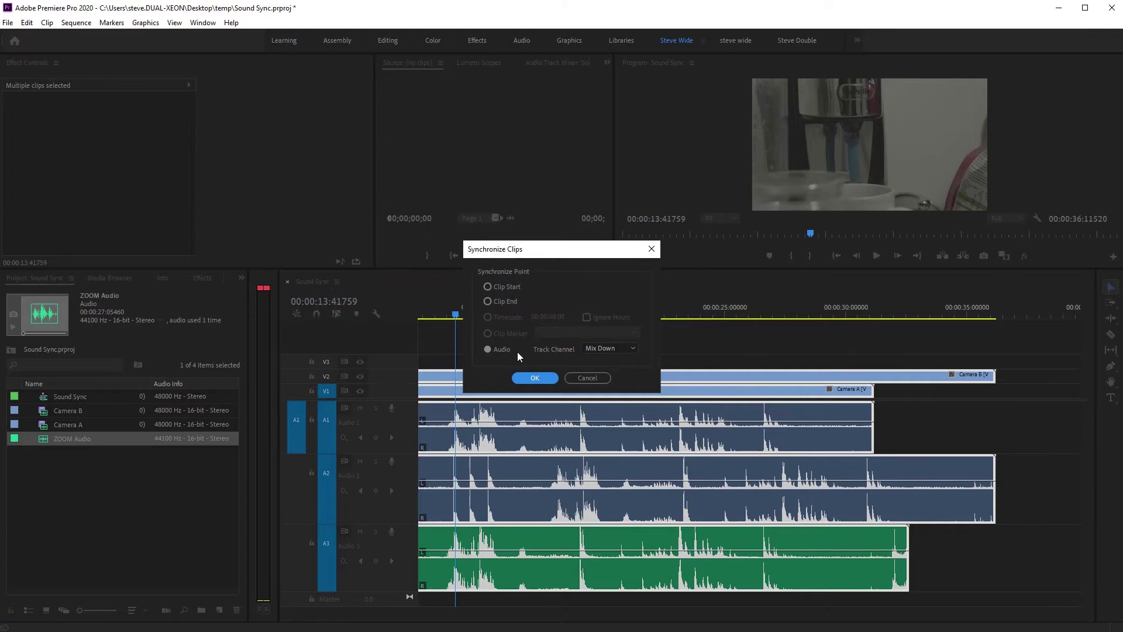
{"action": "left_click", "coordinate": [617, 381]}
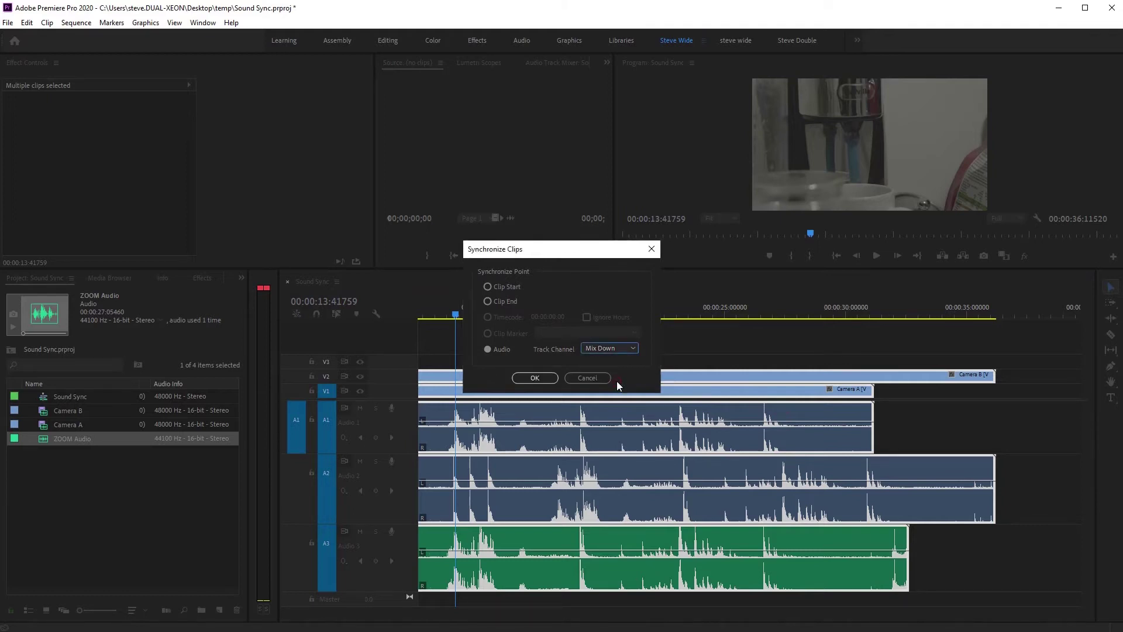
{"action": "left_click", "coordinate": [530, 379]}
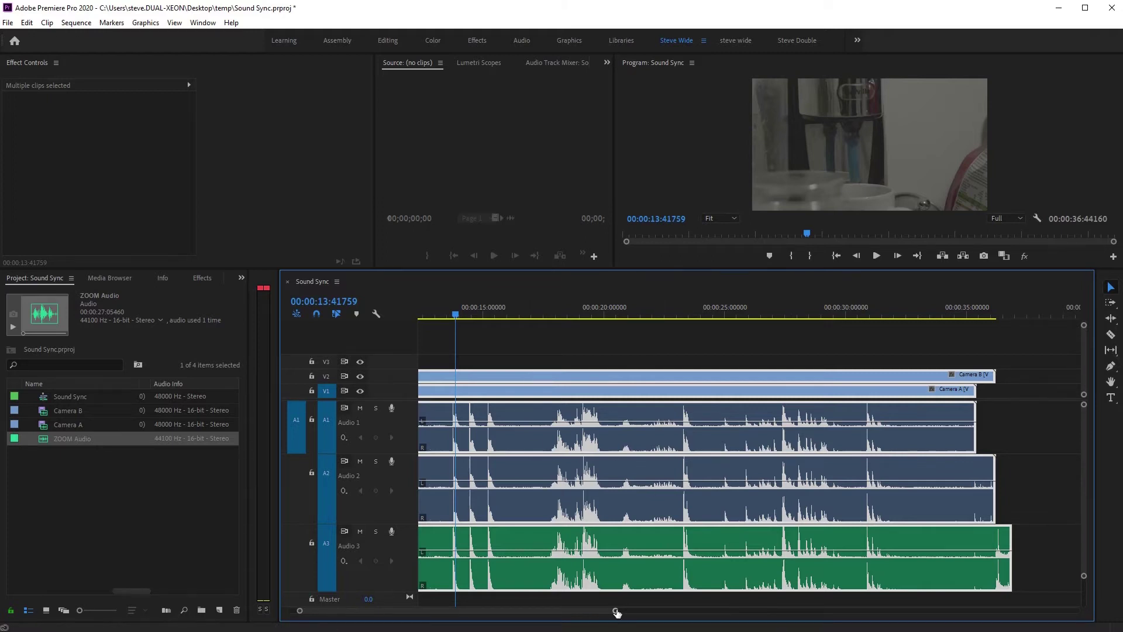
- Check the audio sample rate in the sequence settings against the clips' audio formats in the project
{"action": "left_click_drag", "start_coordinate": [616, 610], "coordinate": [589, 611]}
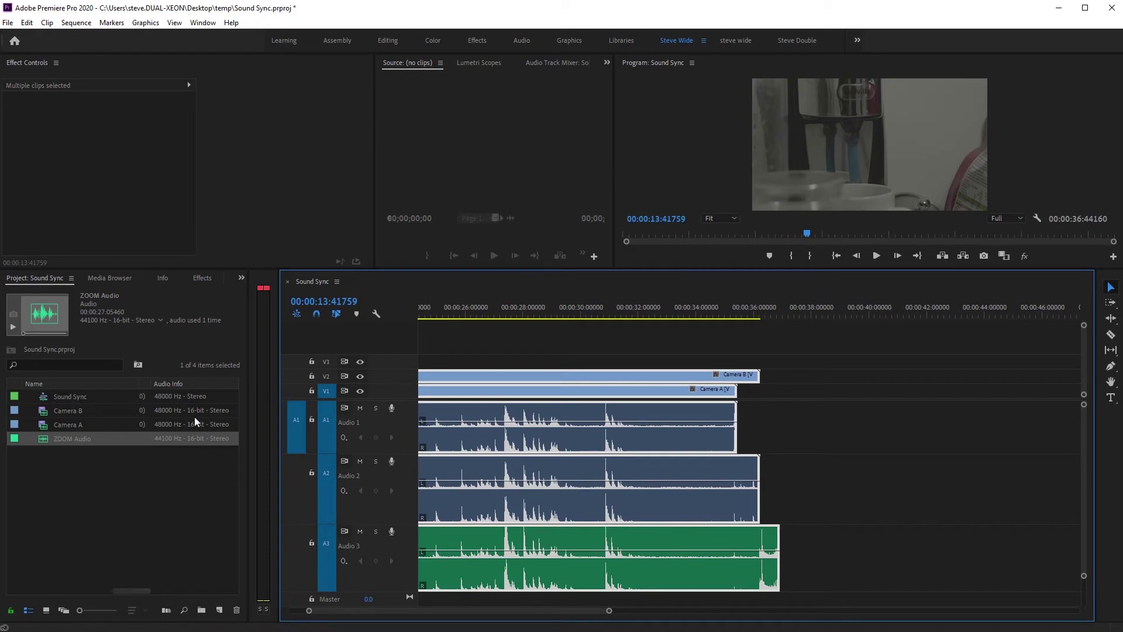
{"action": "left_click", "coordinate": [76, 23]}
{"action": "left_click", "coordinate": [87, 34]}
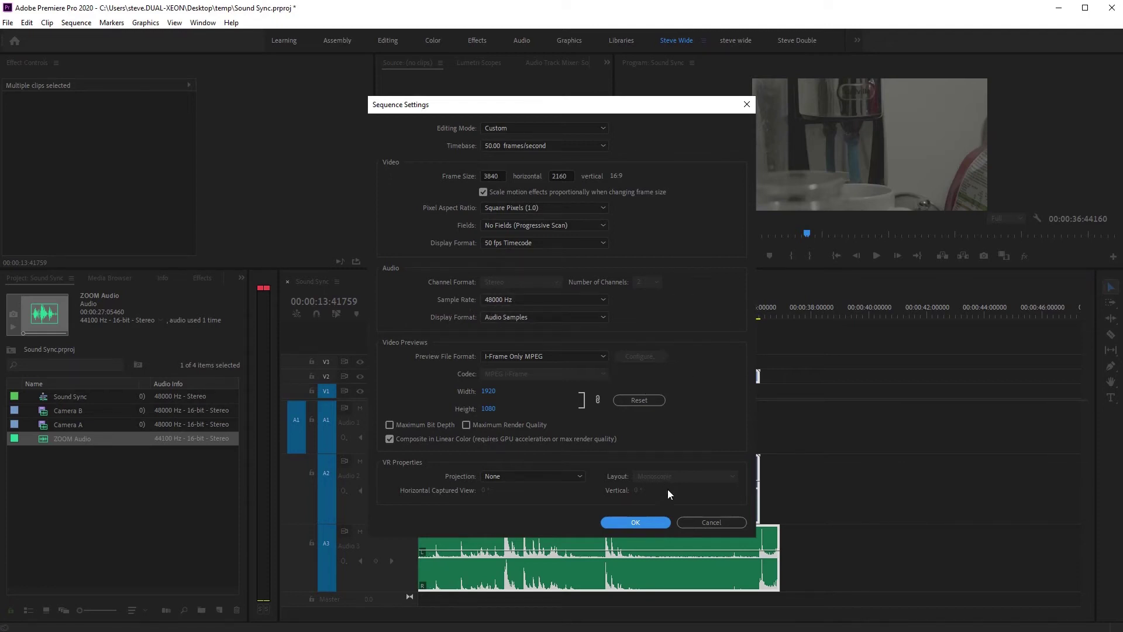
{"action": "left_click", "coordinate": [648, 521]}
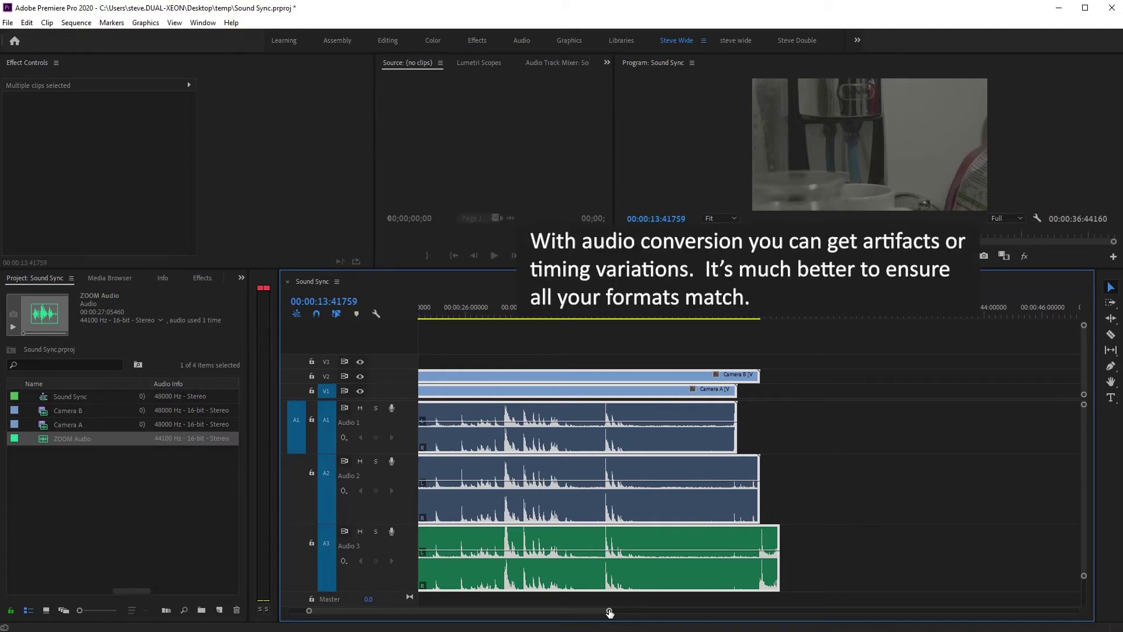
- Trim the starts of Camera B, Camera A and ZOOM Audio to a common point at about 12.5 seconds, just before the first clap
{"action": "mouse_move", "coordinate": [610, 613]}
{"action": "left_mouse_down"}
{"action": "mouse_move", "coordinate": [620, 611]}
{"action": "mouse_move", "coordinate": [587, 610]}
{"action": "left_mouse_up"}
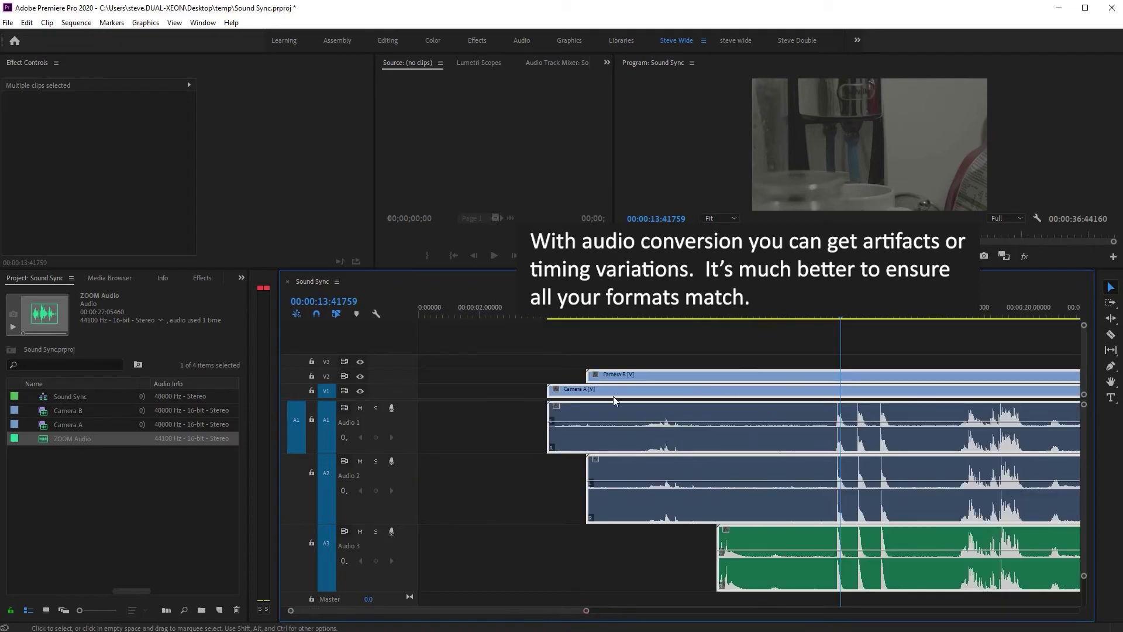
{"action": "left_click_drag", "start_coordinate": [643, 337], "coordinate": [646, 537]}
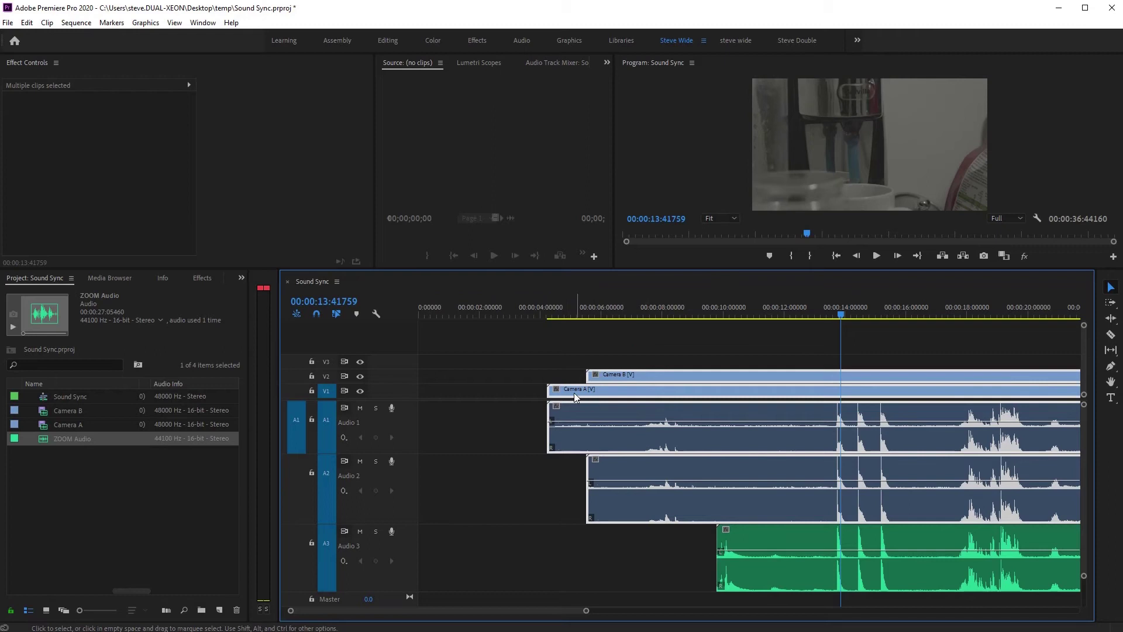
{"action": "left_click", "coordinate": [623, 339]}
{"action": "left_click_drag", "start_coordinate": [586, 378], "coordinate": [798, 381]}
{"action": "left_click_drag", "start_coordinate": [549, 391], "coordinate": [798, 387]}
{"action": "left_click_drag", "start_coordinate": [717, 529], "coordinate": [798, 526]}
- Move all three trimmed clips together to the beginning of the sequence, and deselect them
{"action": "left_click_drag", "start_coordinate": [758, 396], "coordinate": [911, 566]}
{"action": "left_click_drag", "start_coordinate": [932, 382], "coordinate": [552, 381]}
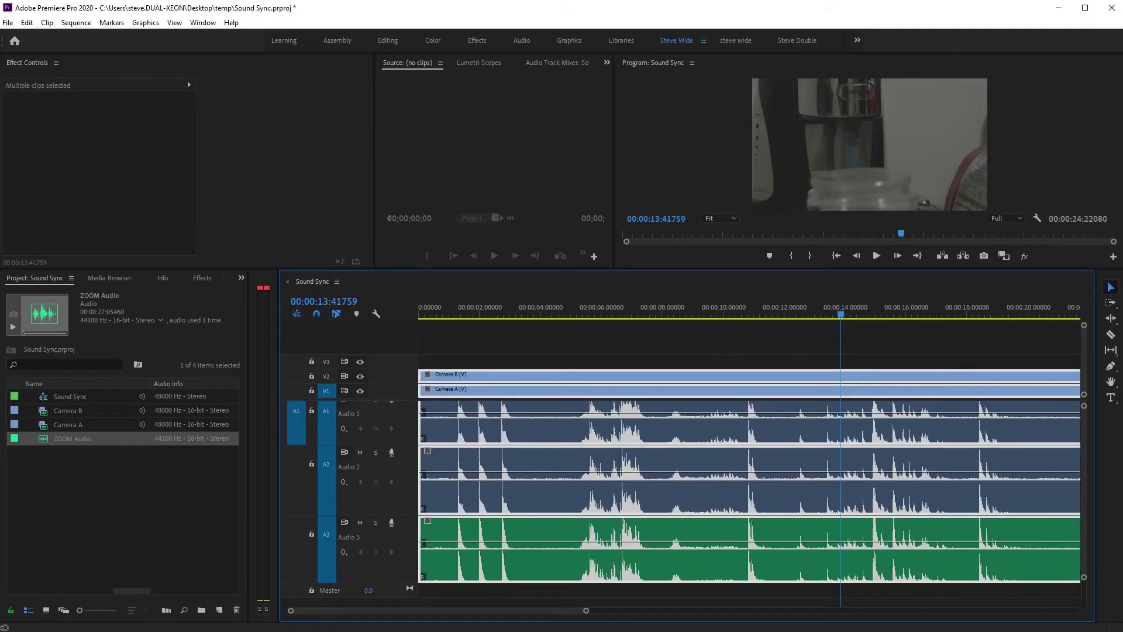
{"action": "left_click", "coordinate": [671, 597]}
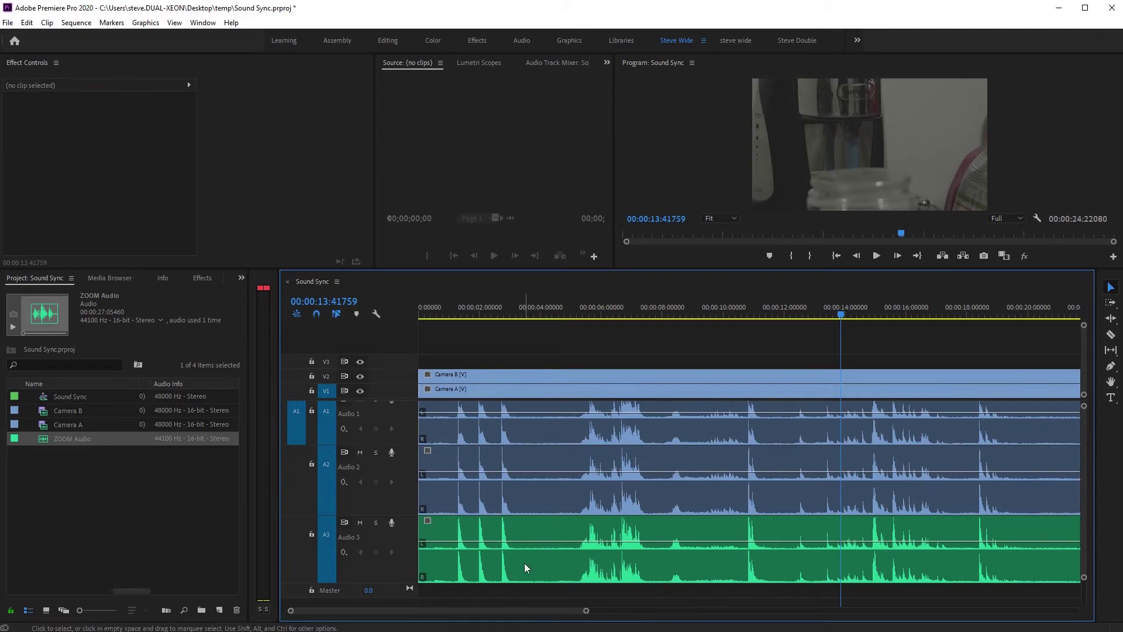
- Move Camera B out of alignment to start about 1 second into the sequence, and set the playhead to 00:00:01:39517
{"action": "left_click_drag", "start_coordinate": [566, 496], "coordinate": [789, 489]}
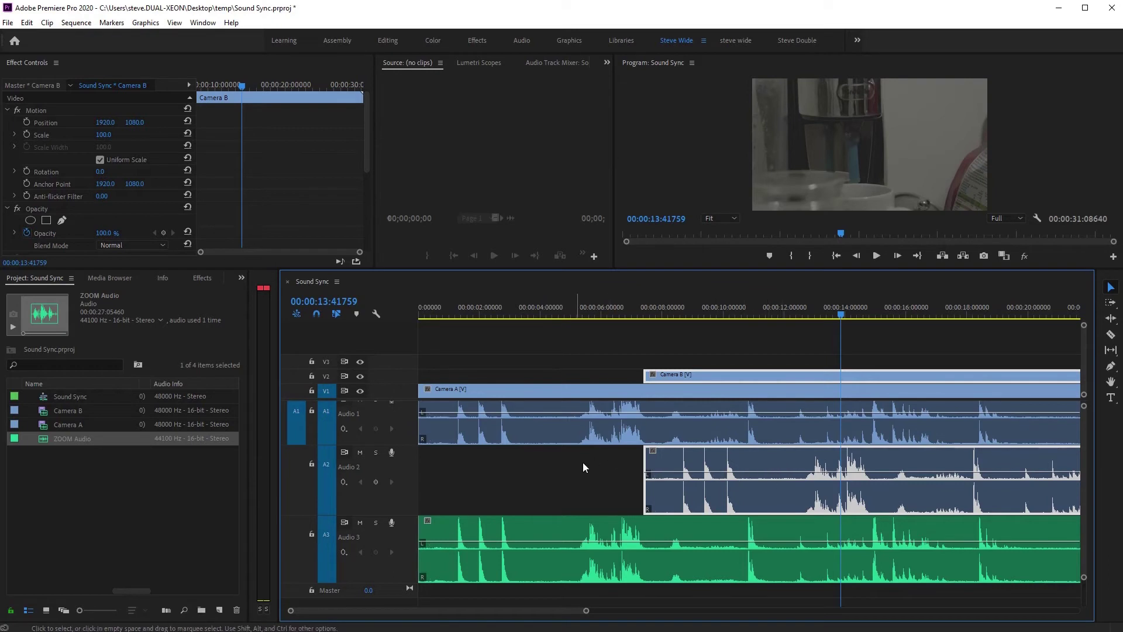
{"action": "left_click_drag", "start_coordinate": [799, 458], "coordinate": [599, 461]}
{"action": "left_click", "coordinate": [476, 306]}
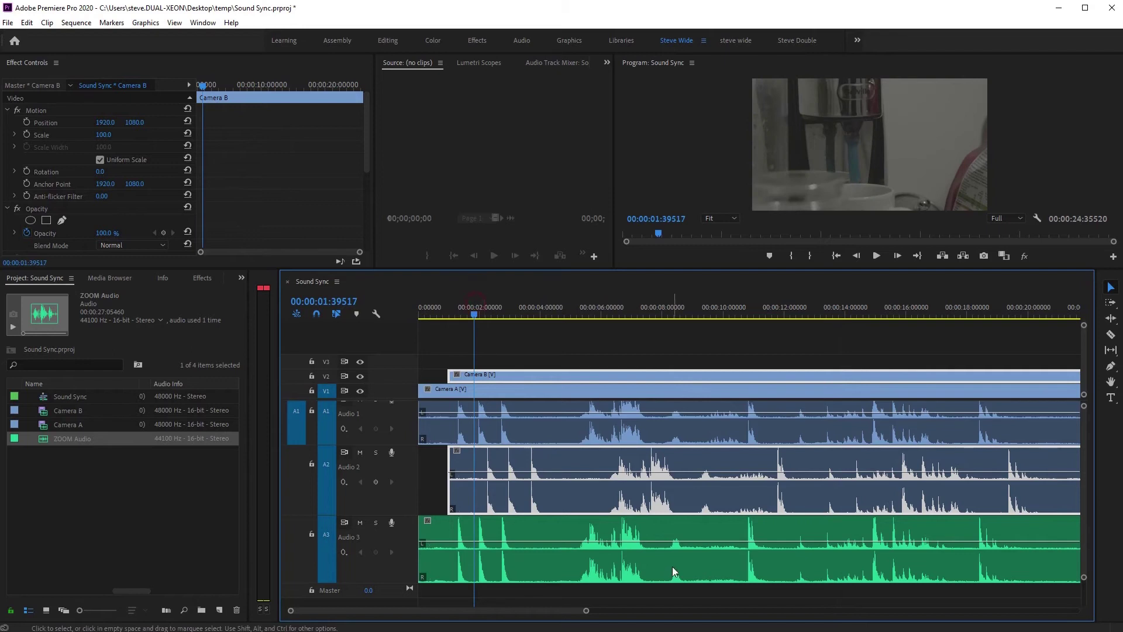
- Slide Camera B earlier and trim its start so that its first audio peak lines up with the other two tracks
{"action": "left_click_drag", "start_coordinate": [587, 611], "coordinate": [517, 610]}
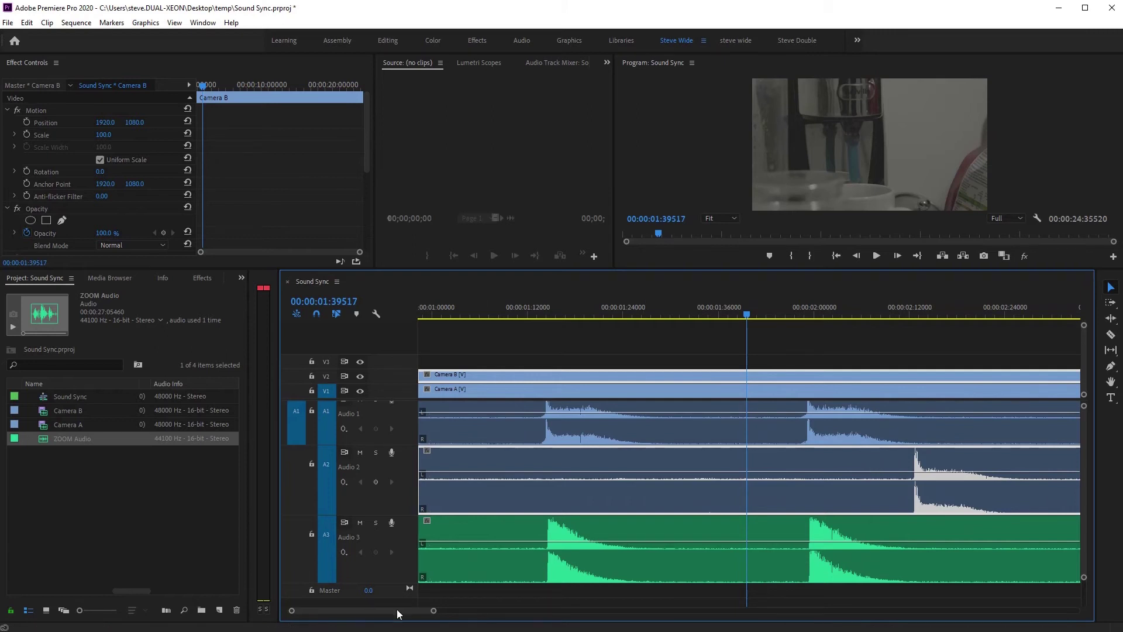
{"action": "left_click_drag", "start_coordinate": [397, 612], "coordinate": [371, 612]}
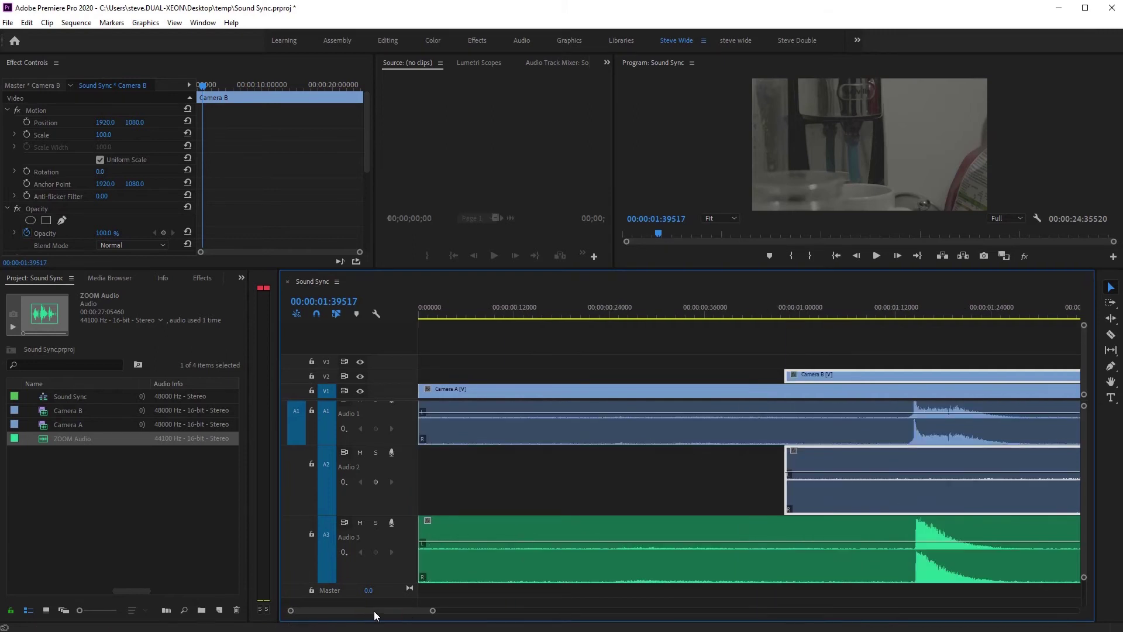
{"action": "left_click_drag", "start_coordinate": [964, 454], "coordinate": [662, 458]}
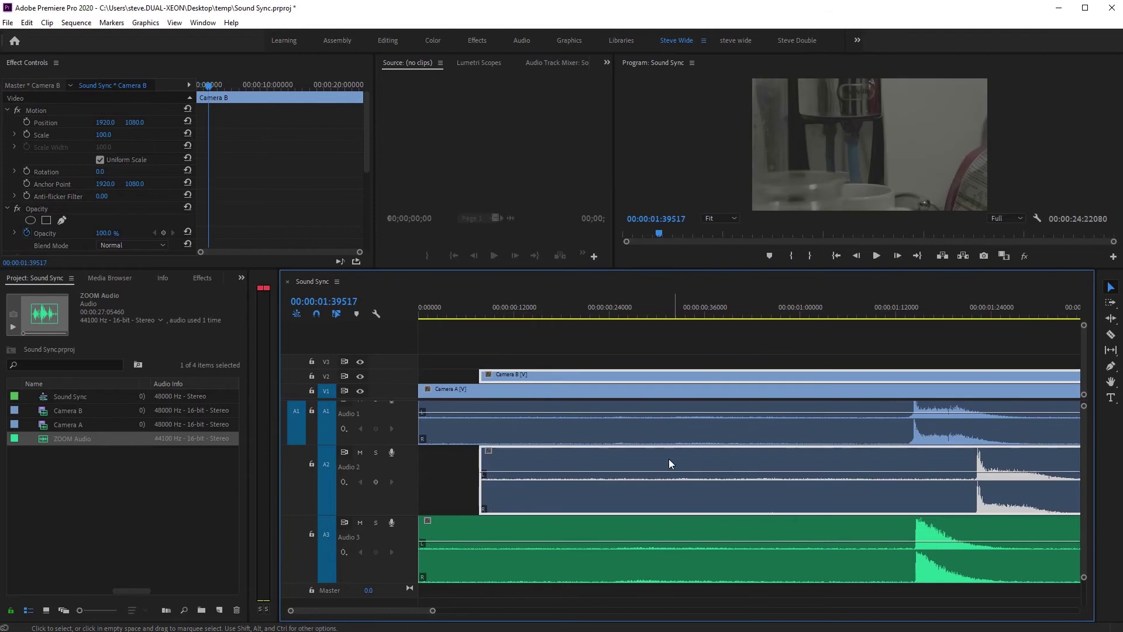
{"action": "left_click_drag", "start_coordinate": [484, 455], "coordinate": [583, 460]}
{"action": "left_click_drag", "start_coordinate": [863, 468], "coordinate": [830, 466]}
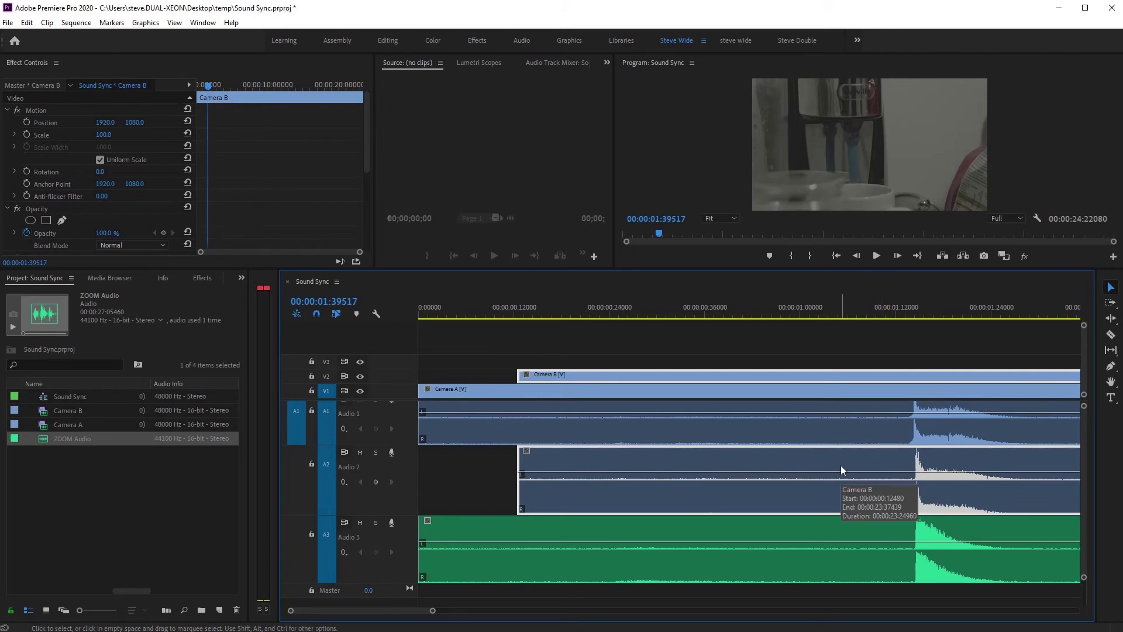
- Shift Camera B slightly later so that its audio peaks trail the other two tracks, and deselect it
{"action": "left_click_drag", "start_coordinate": [843, 464], "coordinate": [872, 467]}
{"action": "key", "text": "minus"}
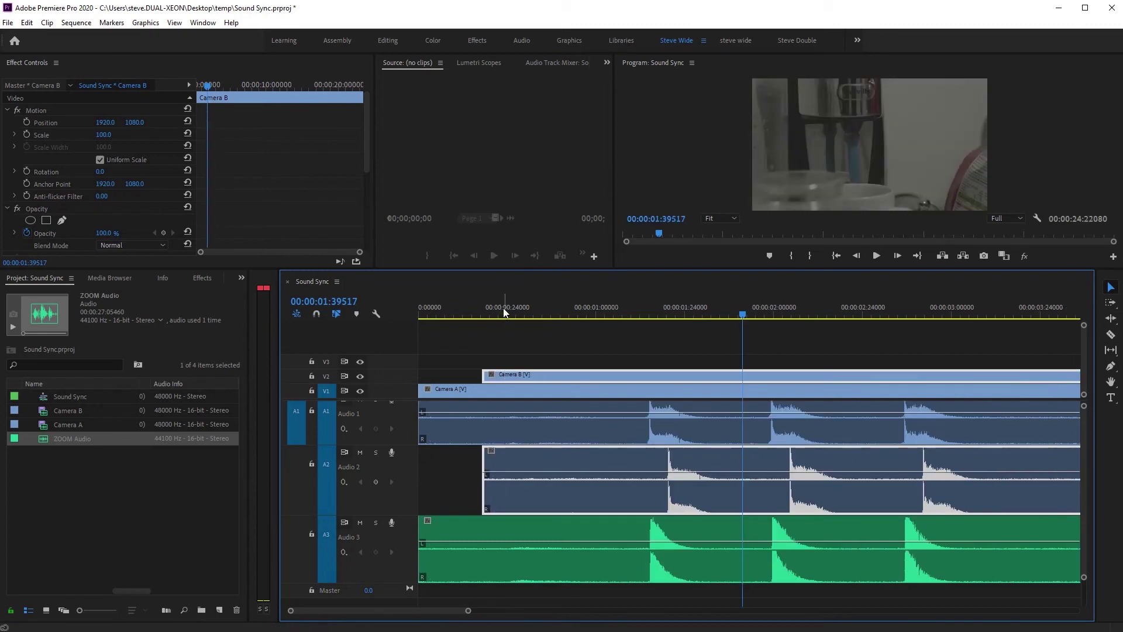
{"action": "right_click", "coordinate": [505, 304]}
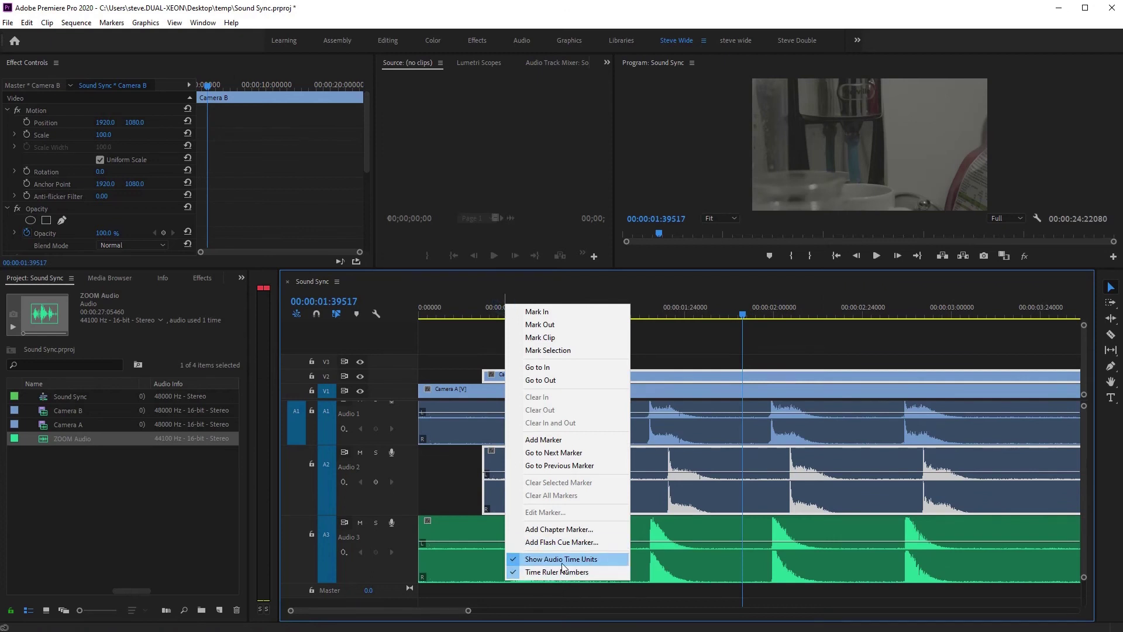
{"action": "left_click", "coordinate": [740, 329]}
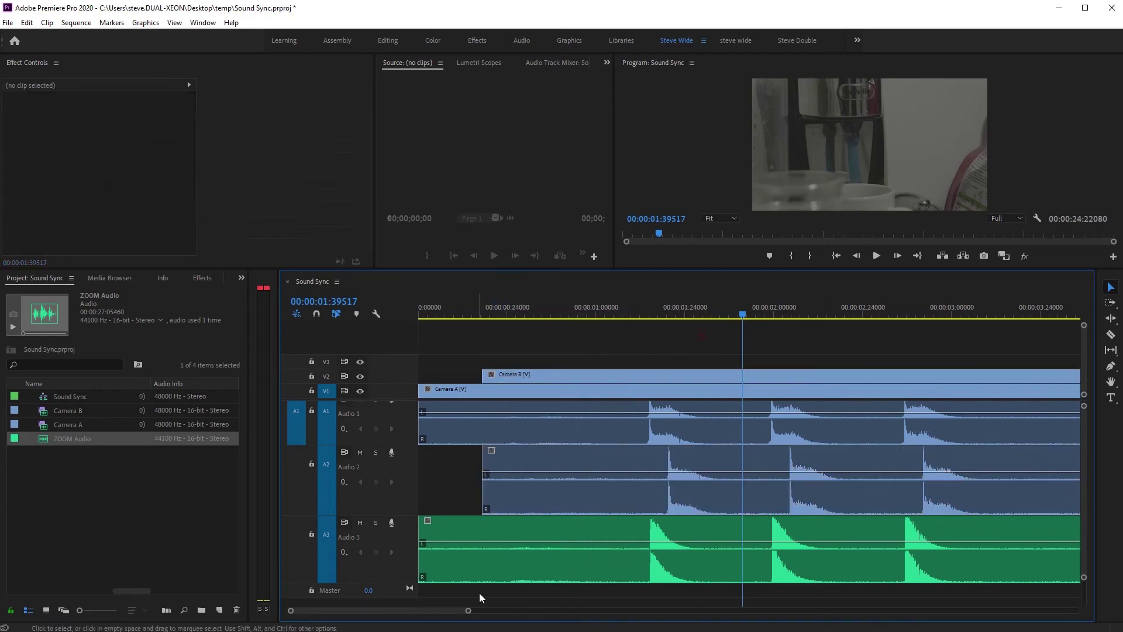
- Switch the timeline ruler from audio time units to video frames
{"action": "left_click_drag", "start_coordinate": [466, 610], "coordinate": [335, 613]}
{"action": "right_click", "coordinate": [491, 314]}
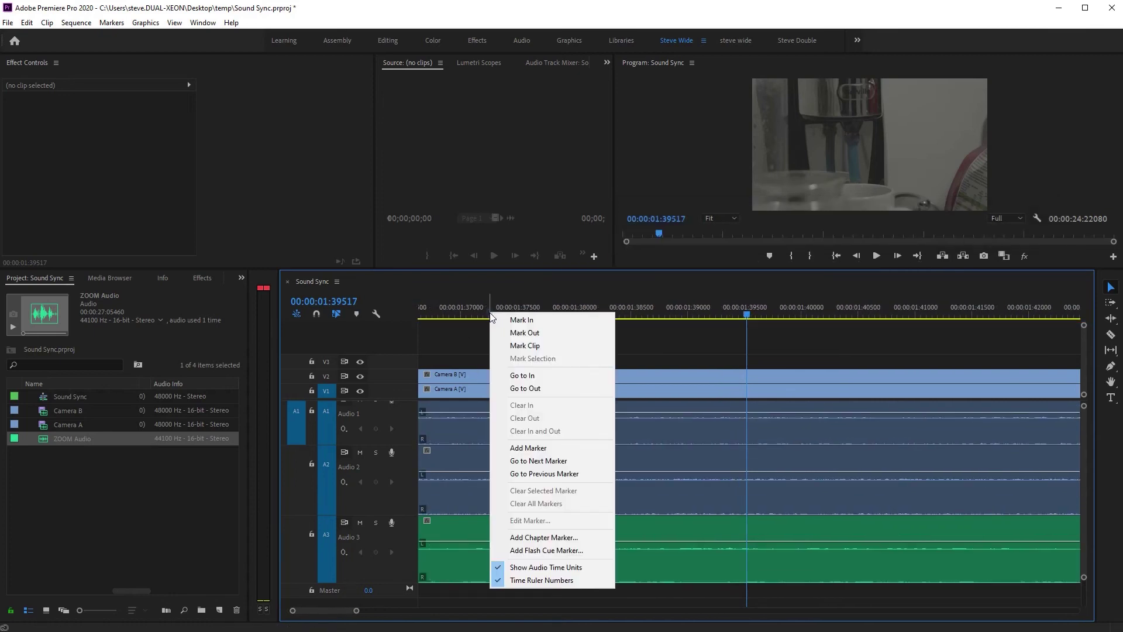
{"action": "left_click", "coordinate": [546, 566]}
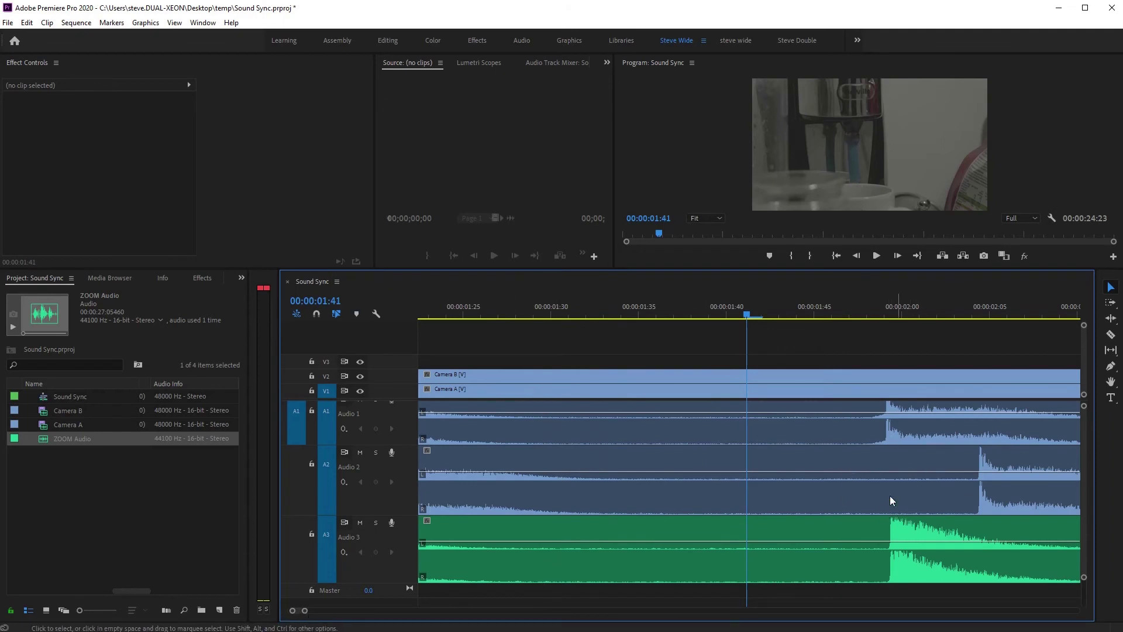
- Turn audio time units back on for the timeline ruler and view the start of Camera B
{"action": "right_click", "coordinate": [588, 307]}
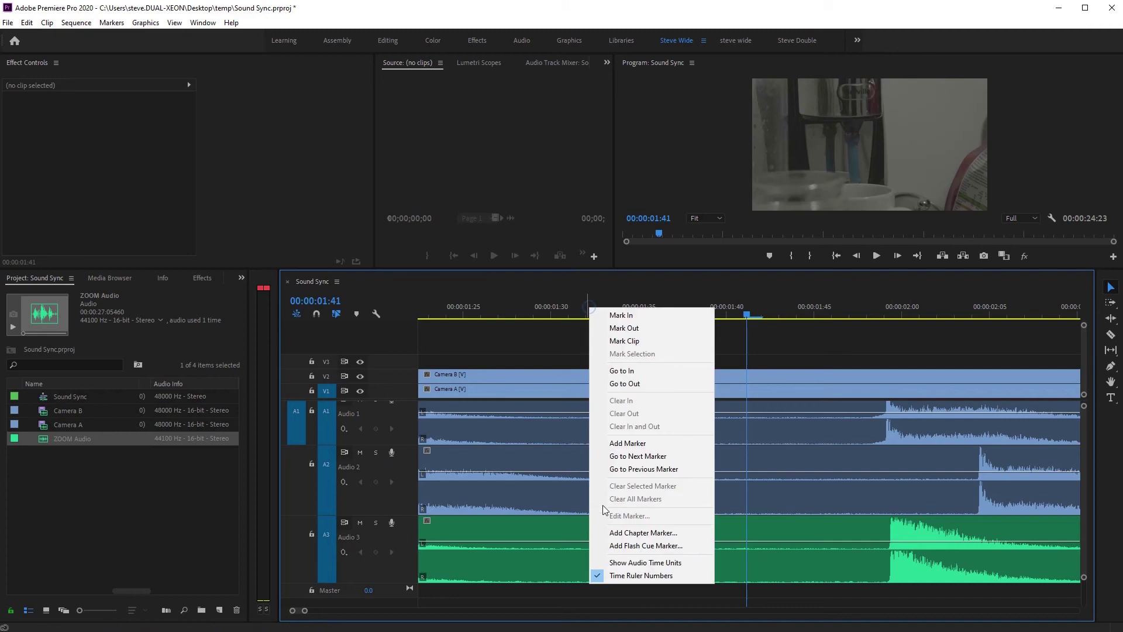
{"action": "left_click", "coordinate": [673, 561]}
{"action": "mouse_move", "coordinate": [403, 610]}
{"action": "left_mouse_down"}
{"action": "mouse_move", "coordinate": [359, 612]}
{"action": "mouse_move", "coordinate": [415, 614]}
{"action": "mouse_move", "coordinate": [344, 614]}
{"action": "left_mouse_up"}
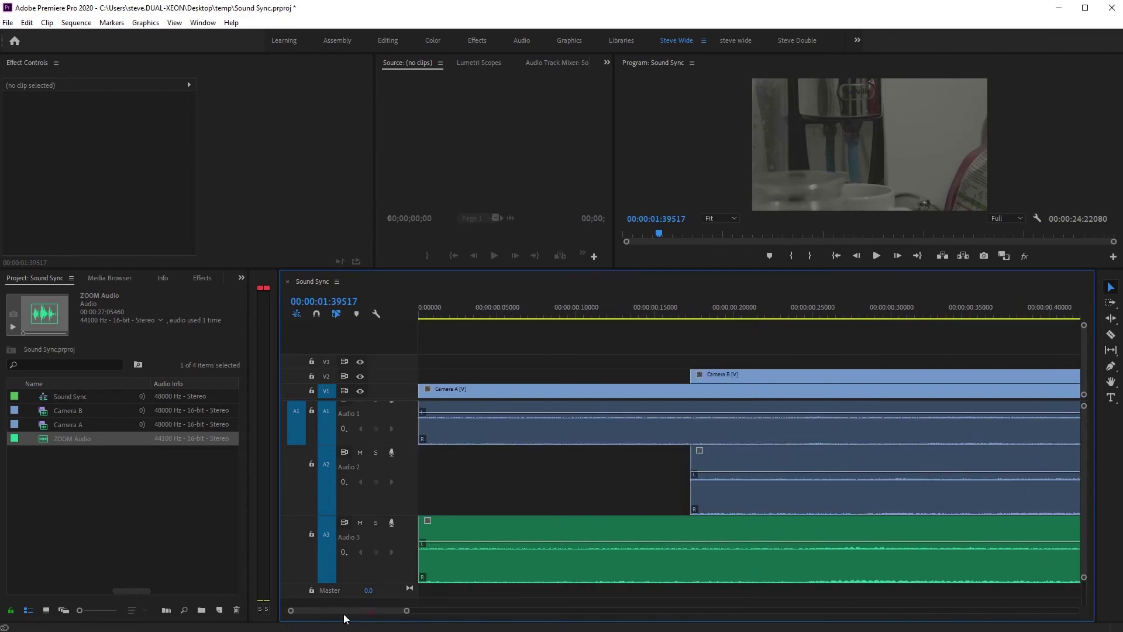
{"action": "left_click", "coordinate": [528, 310]}
{"action": "right_click", "coordinate": [529, 310]}
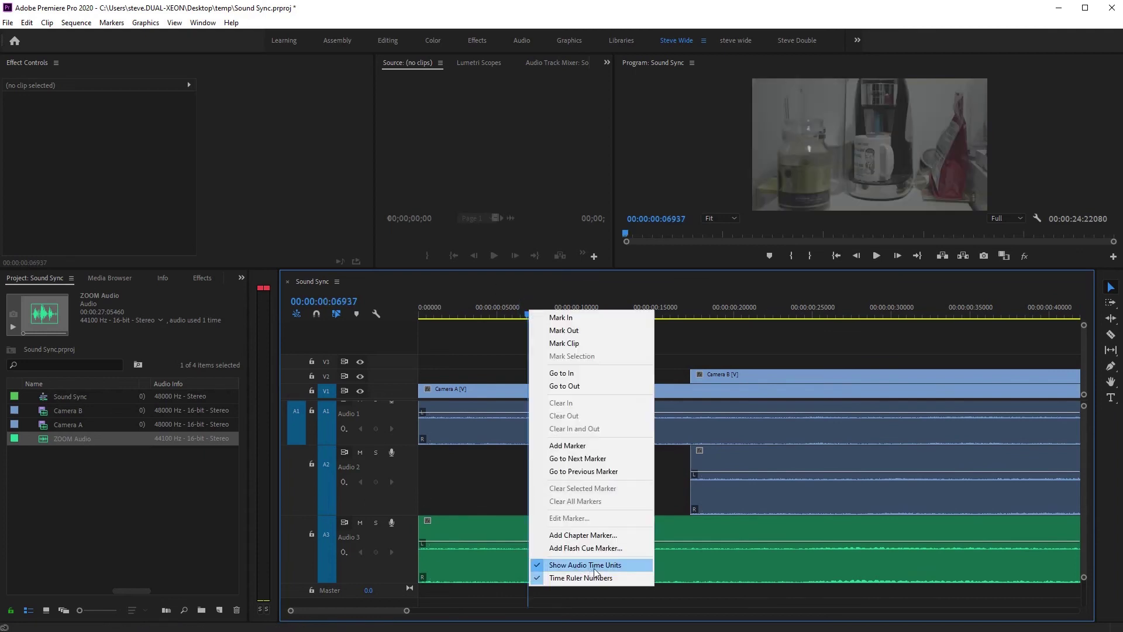
{"action": "left_click", "coordinate": [834, 608]}
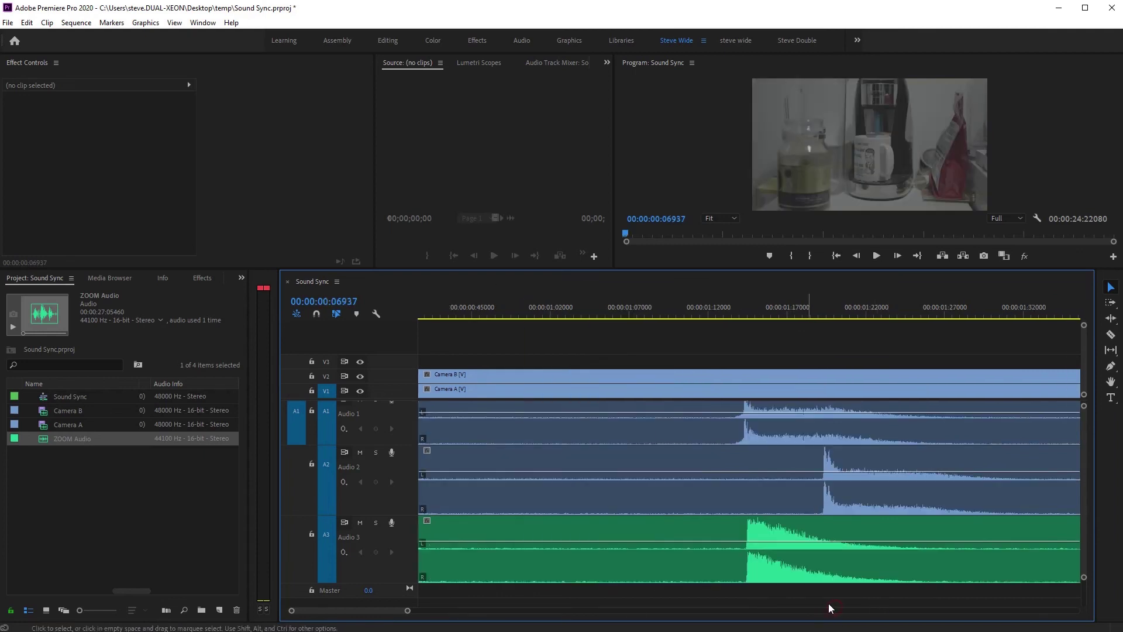
- Synchronize Camera A, Camera B and the ZOOM audio in the timeline by audio using the Mix Down track channel, and deselect them
{"action": "key", "text": "backslash"}
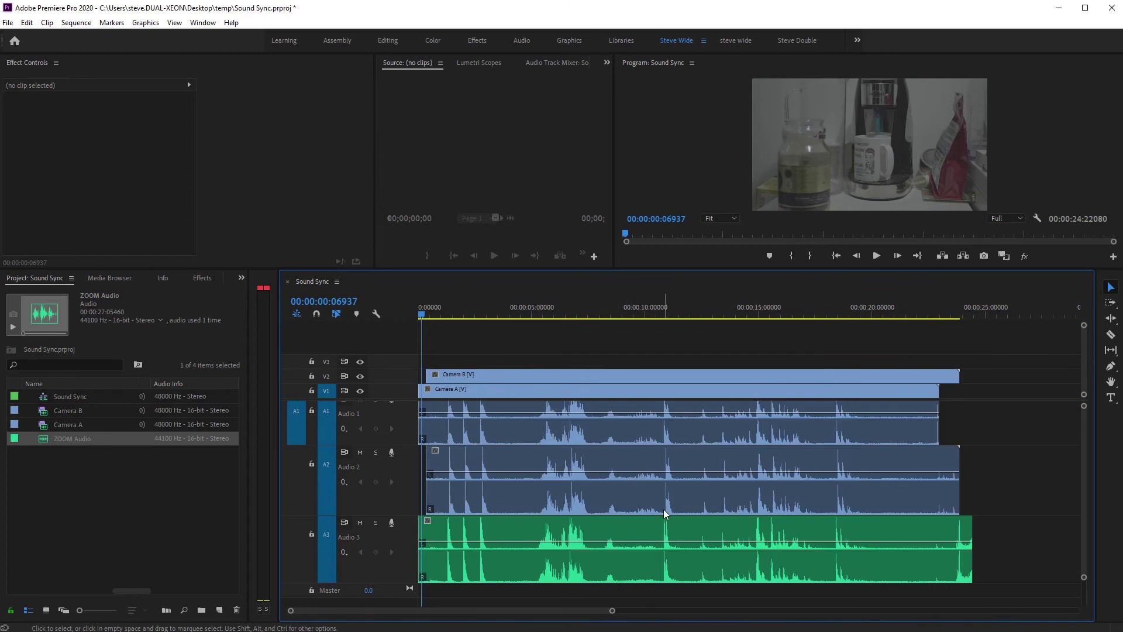
{"action": "left_click_drag", "start_coordinate": [1041, 595], "coordinate": [735, 424]}
{"action": "right_click", "coordinate": [739, 434]}
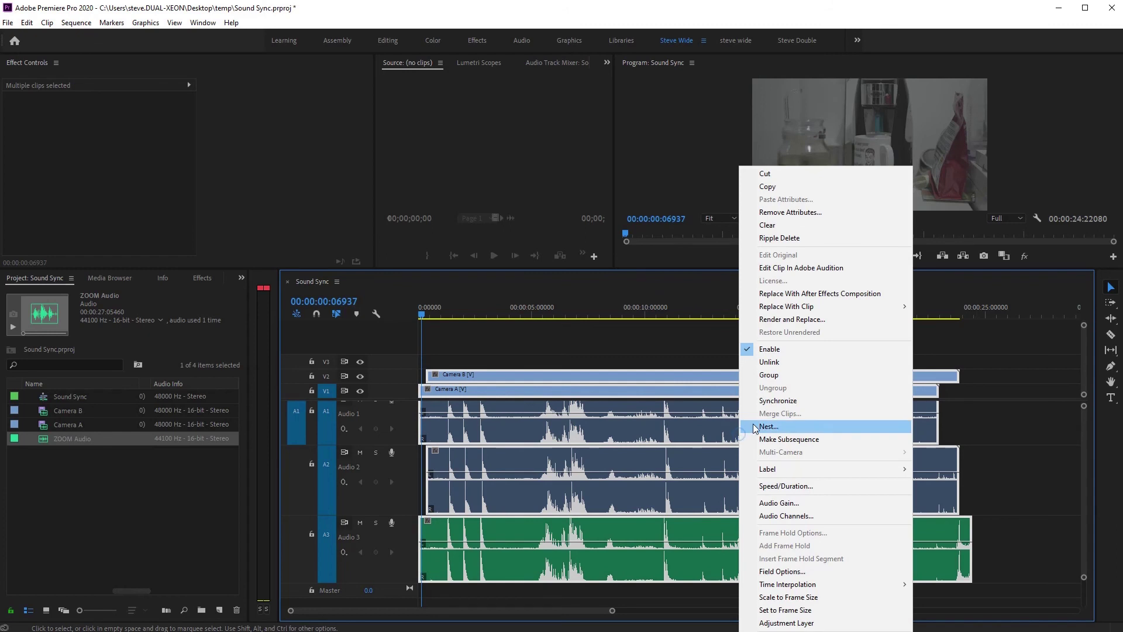
{"action": "left_click", "coordinate": [815, 402]}
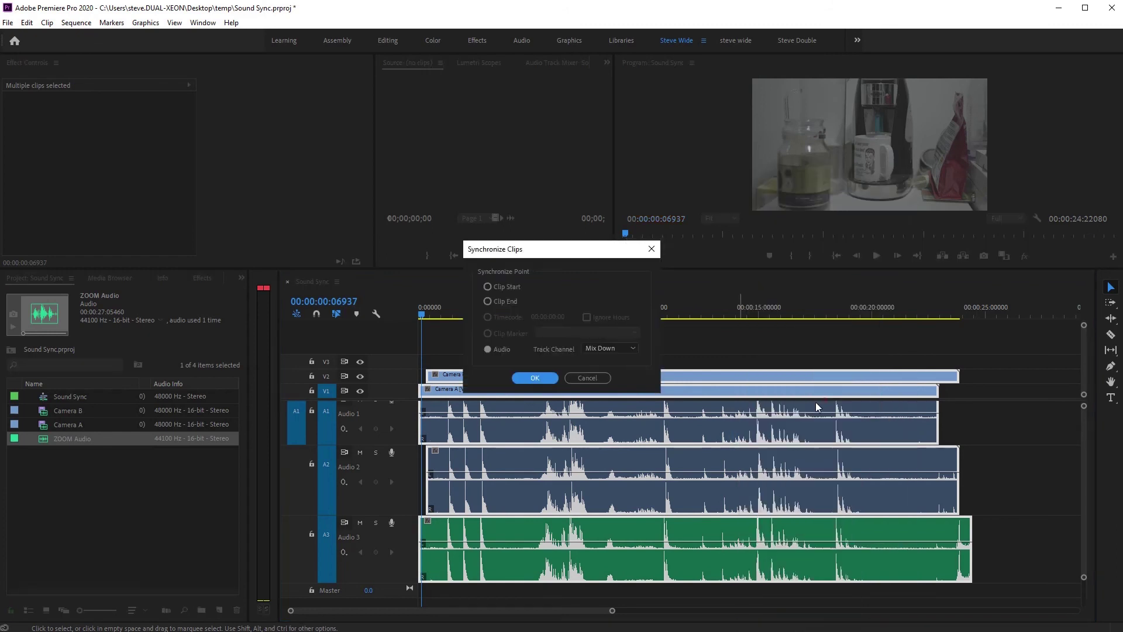
{"action": "left_click", "coordinate": [536, 377]}
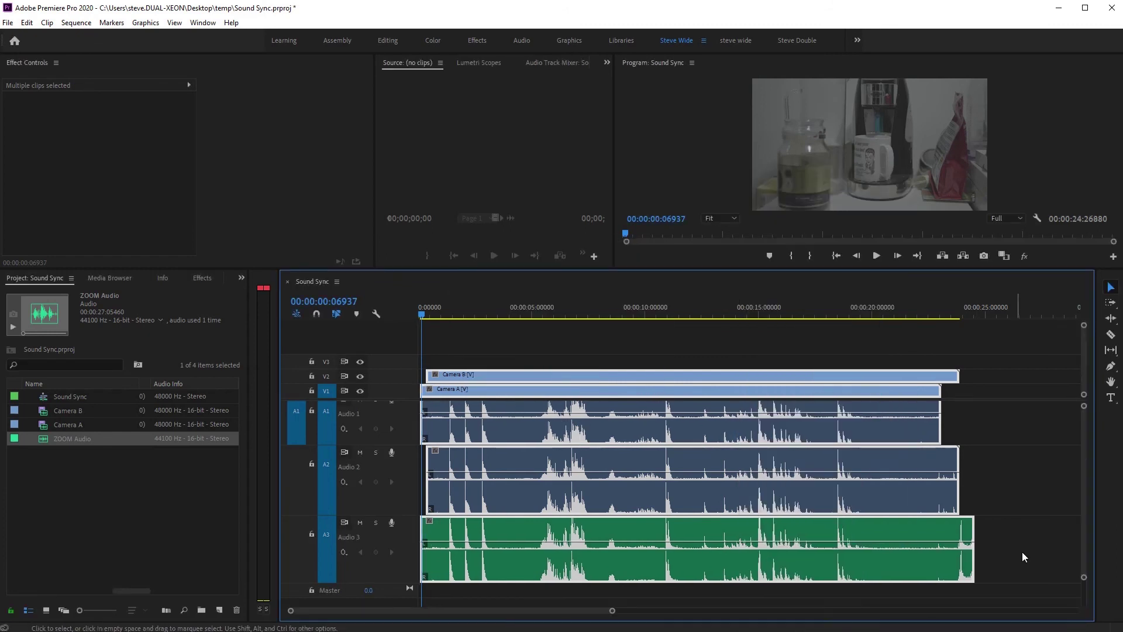
{"action": "left_click", "coordinate": [1009, 541]}
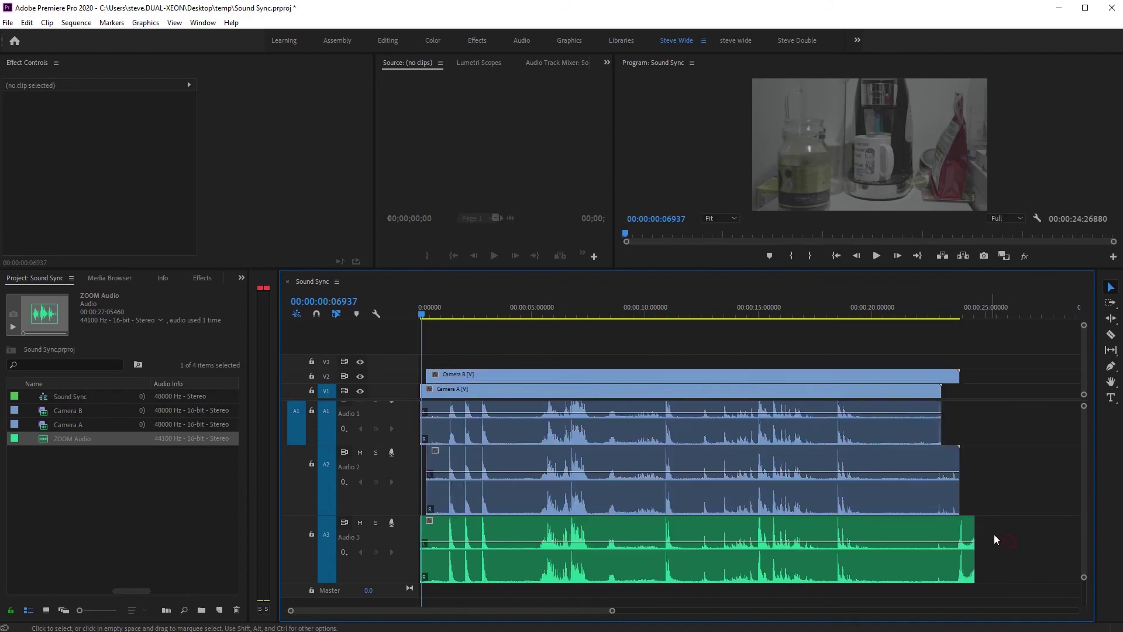
{"action": "mouse_move", "coordinate": [937, 568]}
{"action": "left_click", "coordinate": [983, 425]}
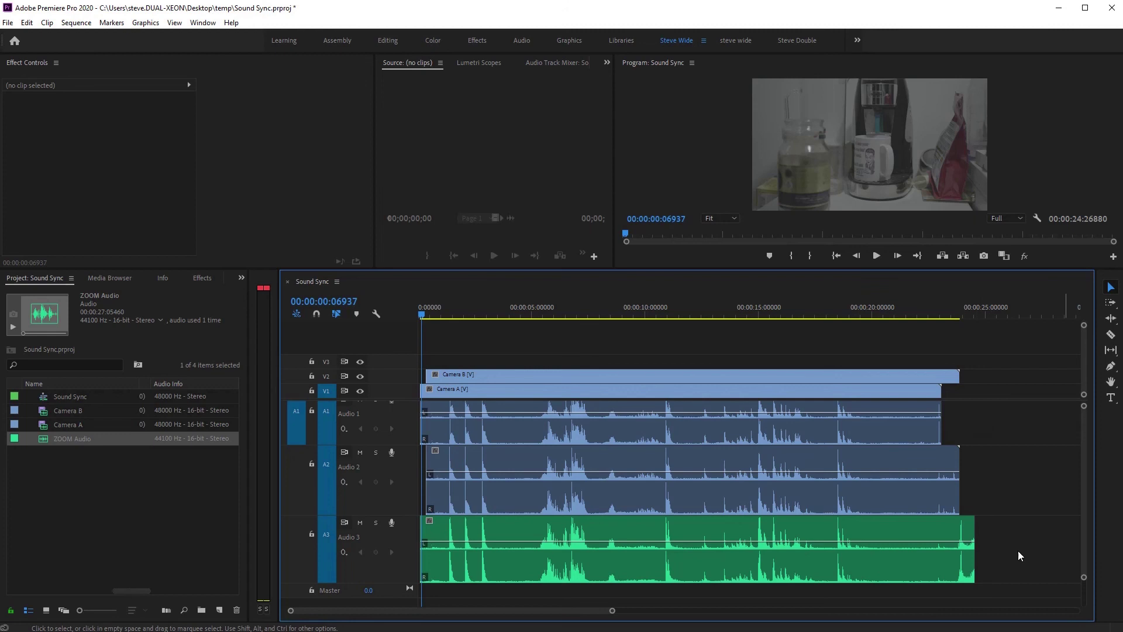